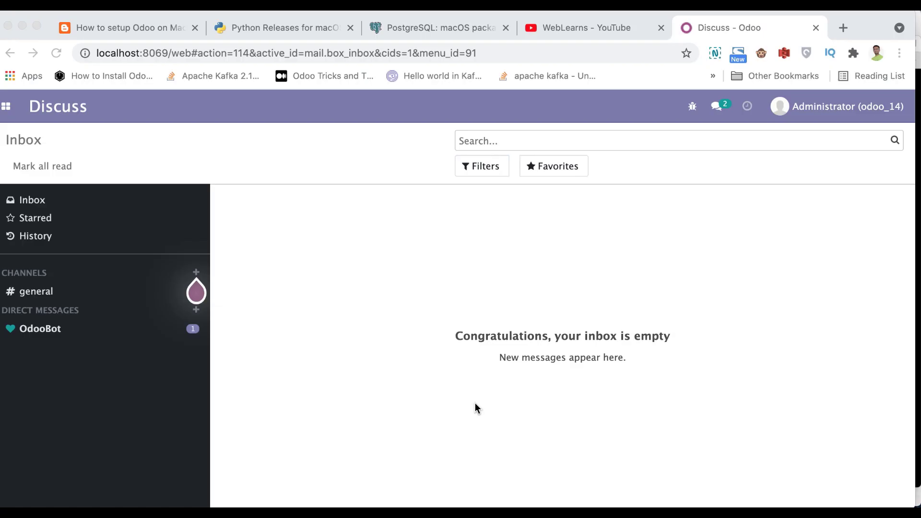
# - Stop the running Odoo server in iTerm2 and type a new odoo-bin launch command with --addons-path addons
pyautogui.click(477, 408)
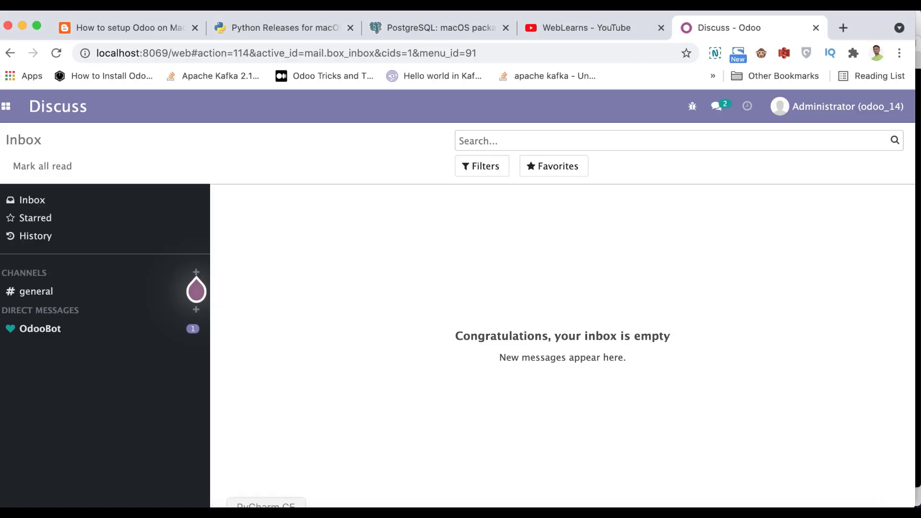
pyautogui.click(165, 512)
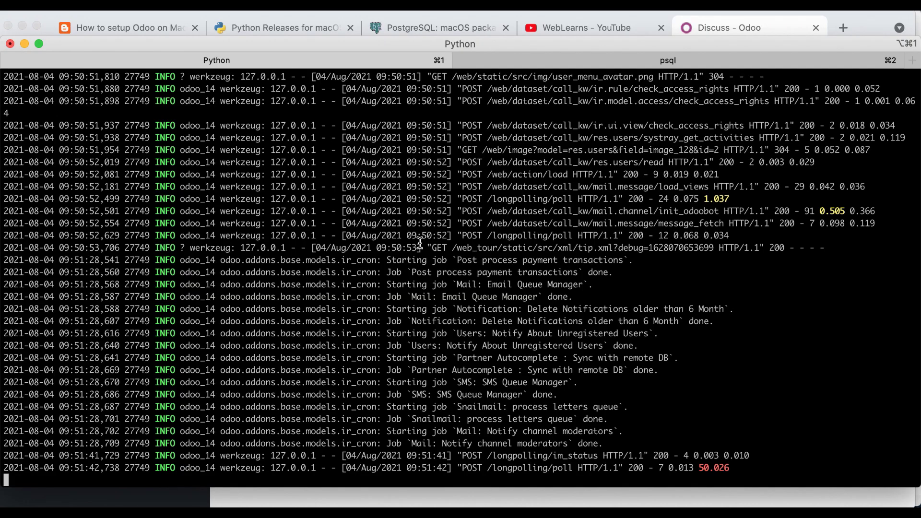
pyautogui.hotkey('ctrl', 'c')
pyautogui.hotkey('ctrl', 'c')
pyautogui.press('Return')
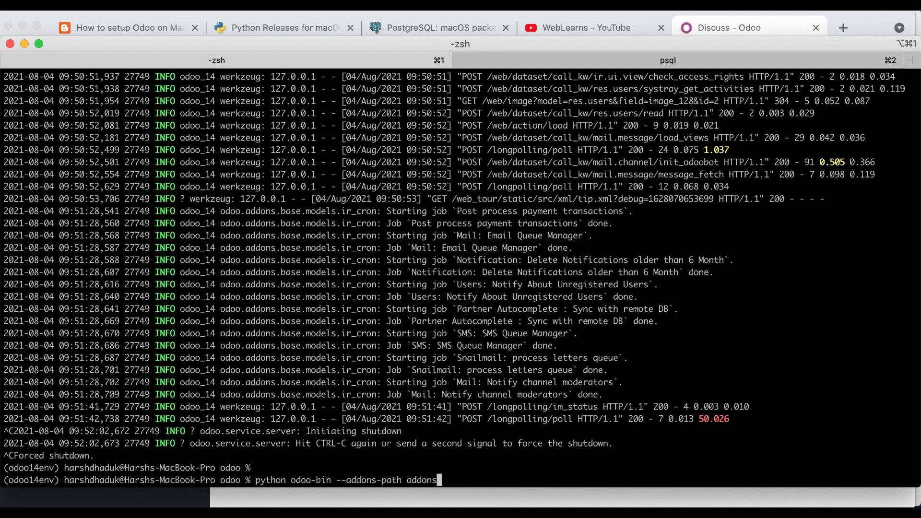
# - Check the odoo user name and its password in the psql ALTER USER command
pyautogui.click(525, 56)
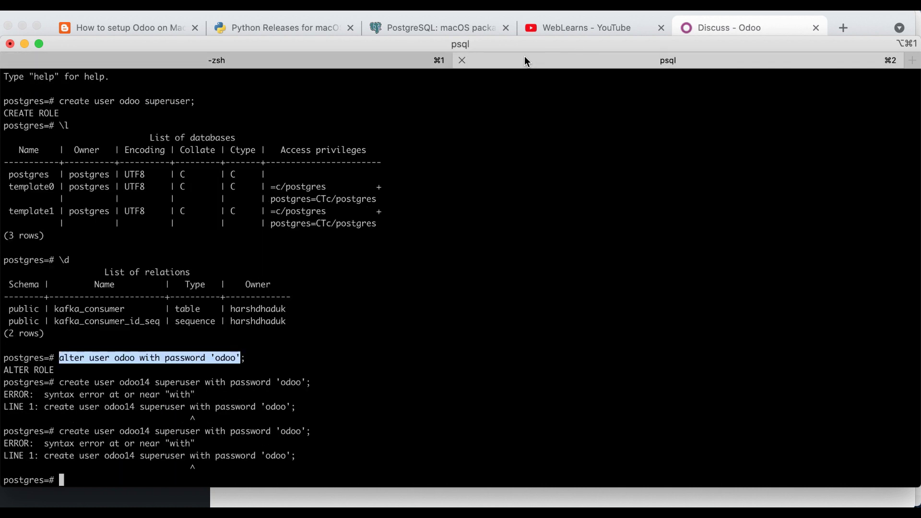
pyautogui.doubleClick(122, 359)
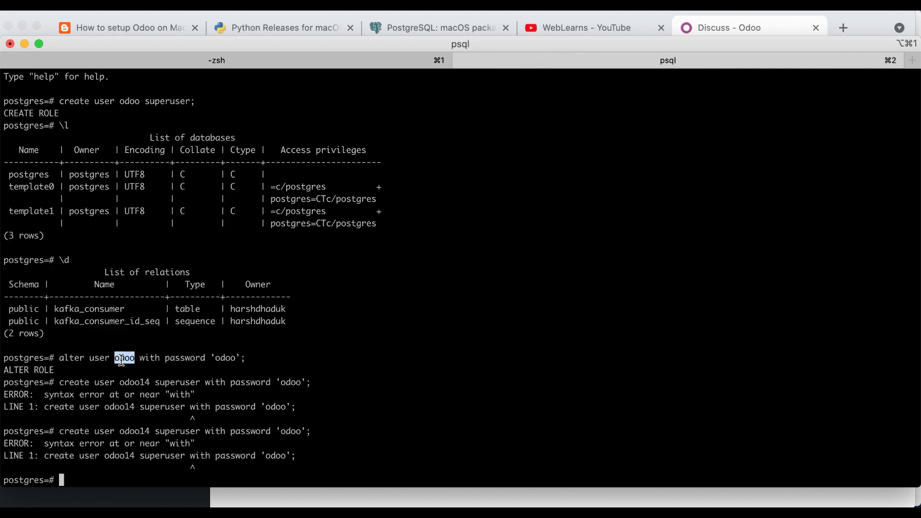
pyautogui.doubleClick(224, 358)
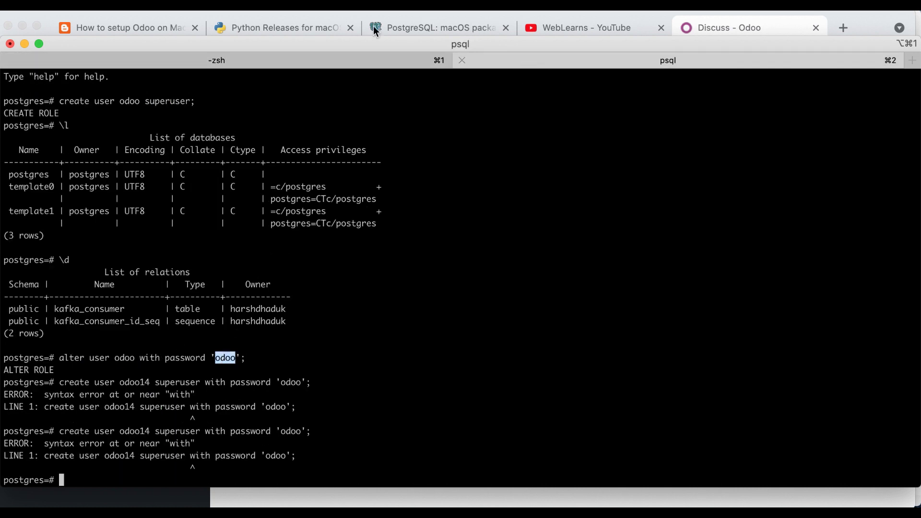
# - Launch the Odoo server as database user odoo with its password, serving on port 8069
pyautogui.click(339, 59)
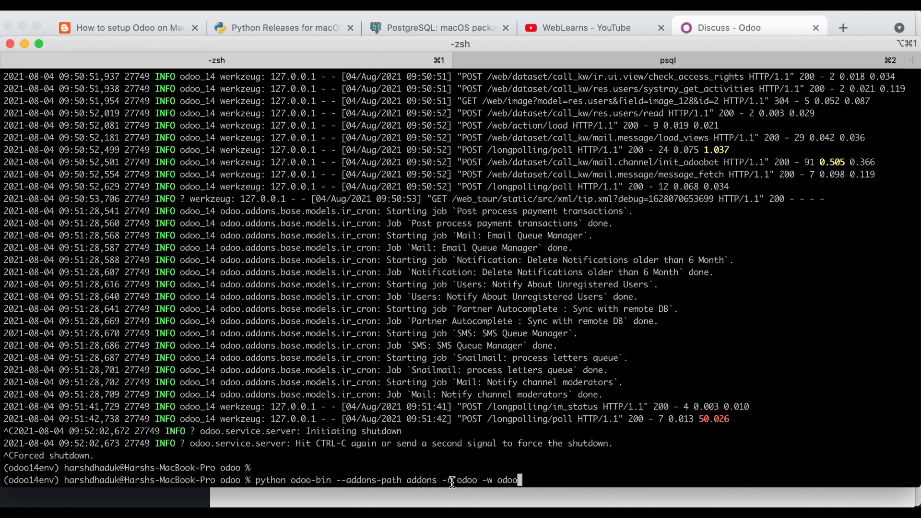
pyautogui.moveTo(487, 479)
pyautogui.mouseDown()
pyautogui.moveTo(504, 475)
pyautogui.moveTo(488, 478)
pyautogui.mouseUp()
pyautogui.doubleClick(85, 468)
pyautogui.click(240, 415)
pyautogui.press('Return')
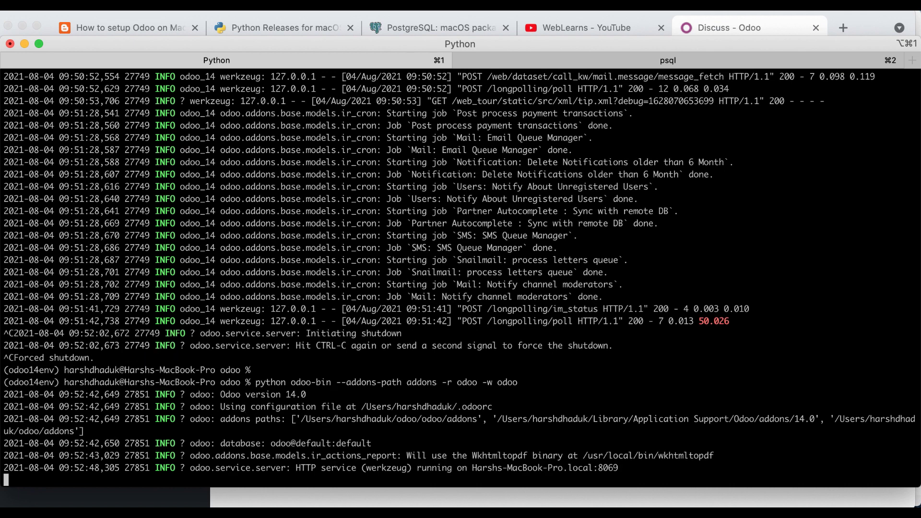
pyautogui.click(223, 507)
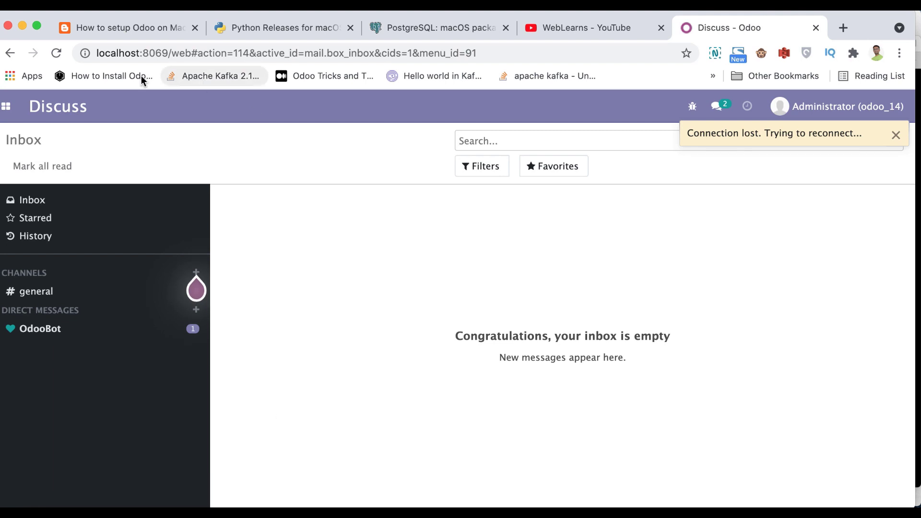
# - Reload Odoo, dismiss the client error, reload again and view the missing-template traceback
pyautogui.click(57, 54)
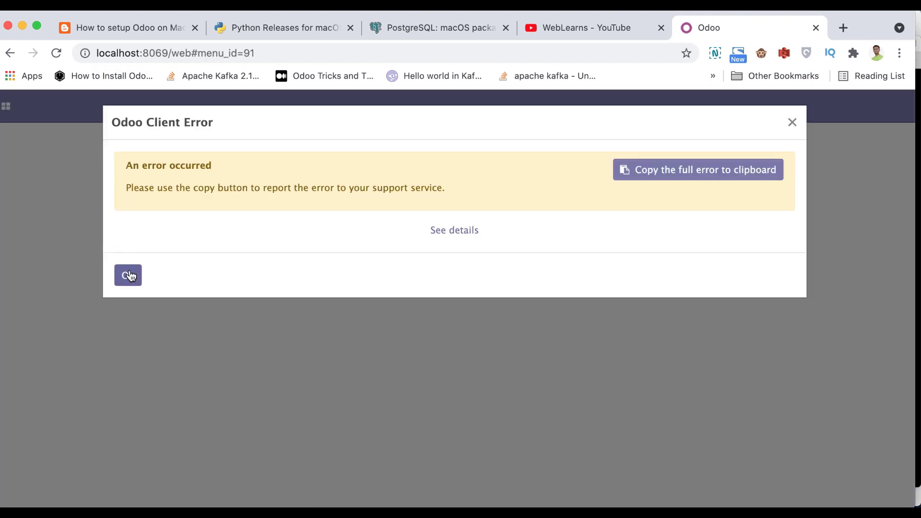
pyautogui.click(127, 275)
pyautogui.click(56, 54)
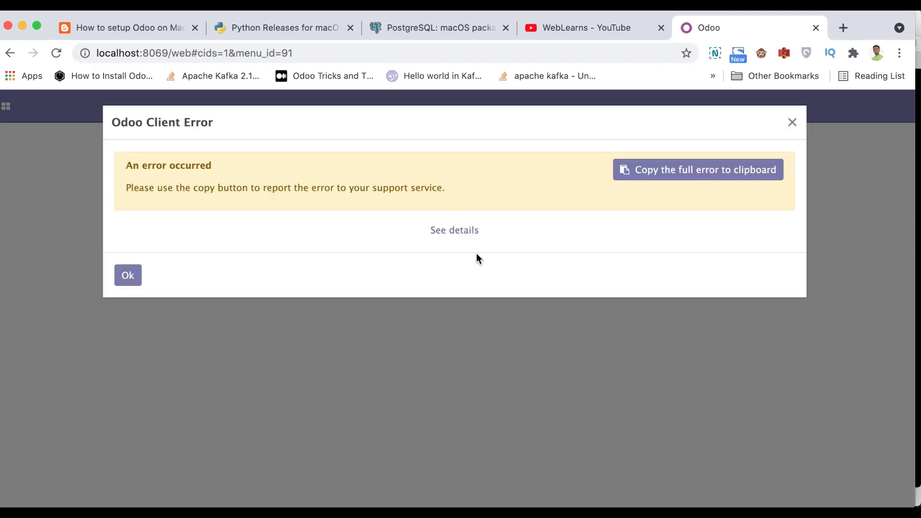
pyautogui.click(465, 235)
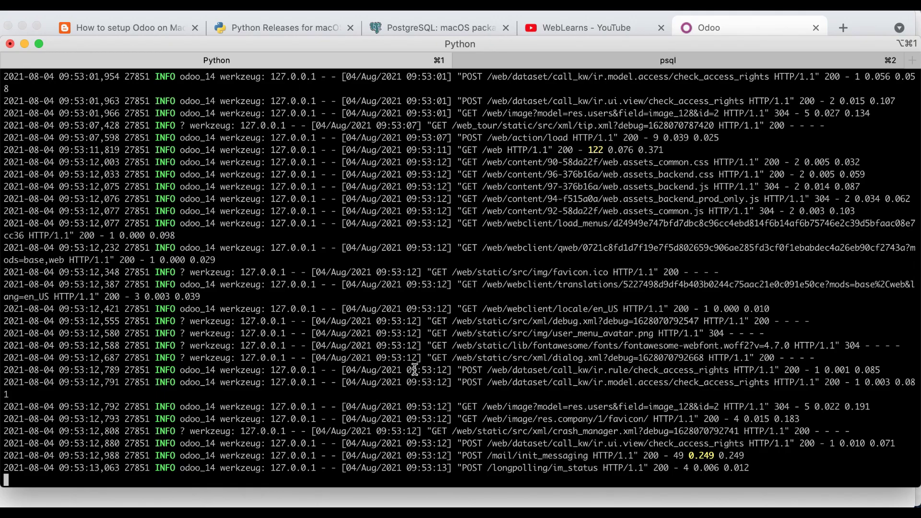
pyautogui.scroll(10, 415, 369)
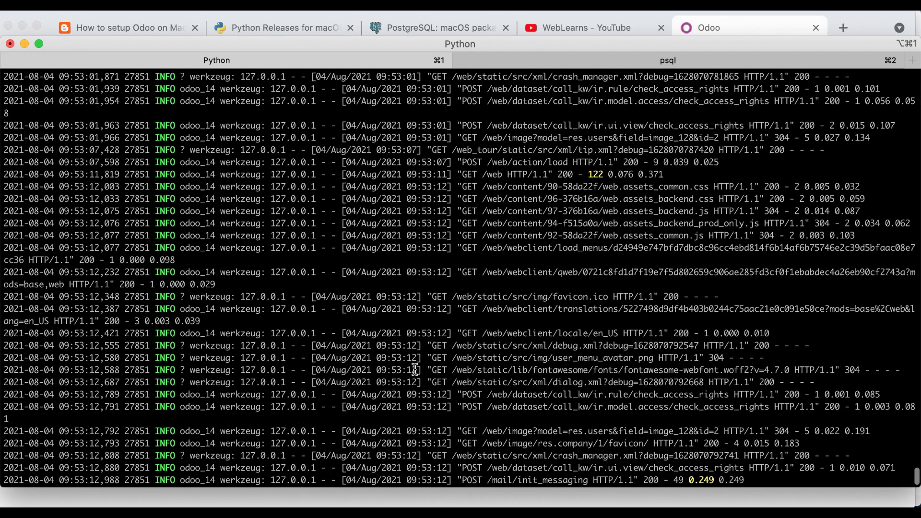
pyautogui.scroll(3, 415, 369)
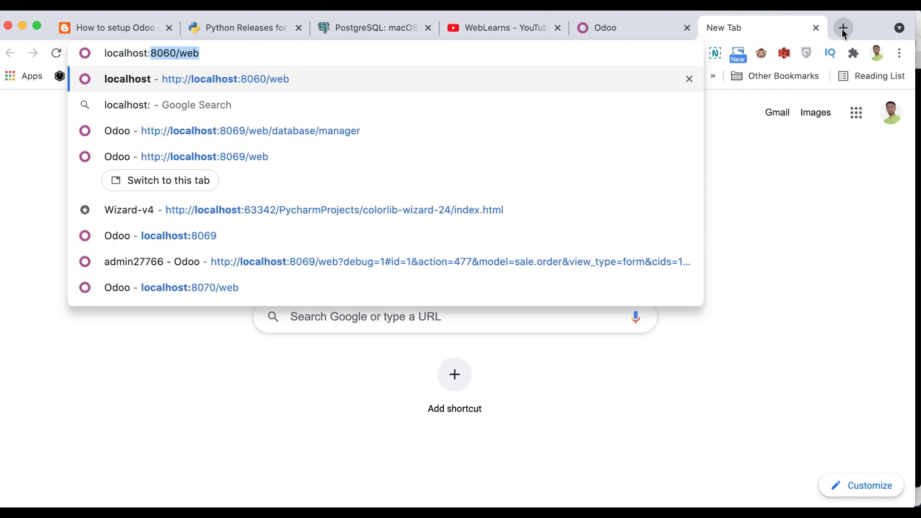
# - Open the database manager at localhost:8069/web/database/manager in a new tab
pyautogui.write('80')
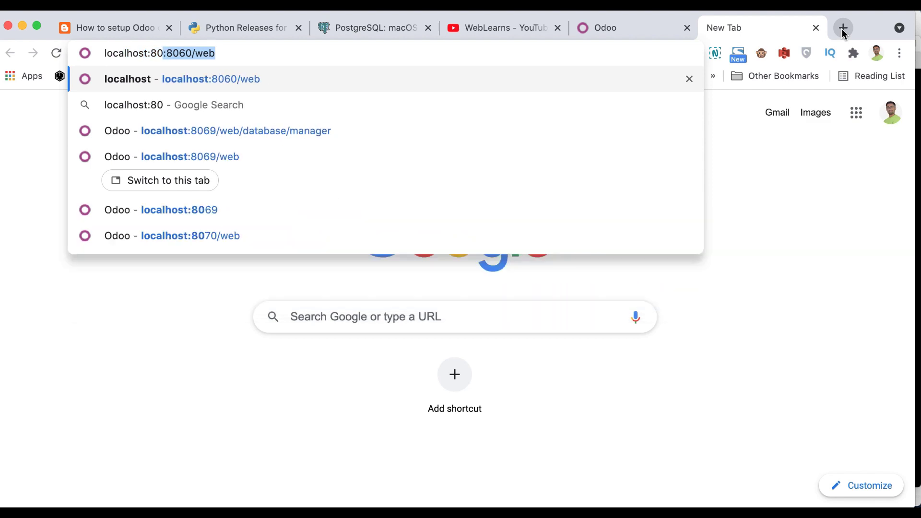
pyautogui.write('69/web/da')
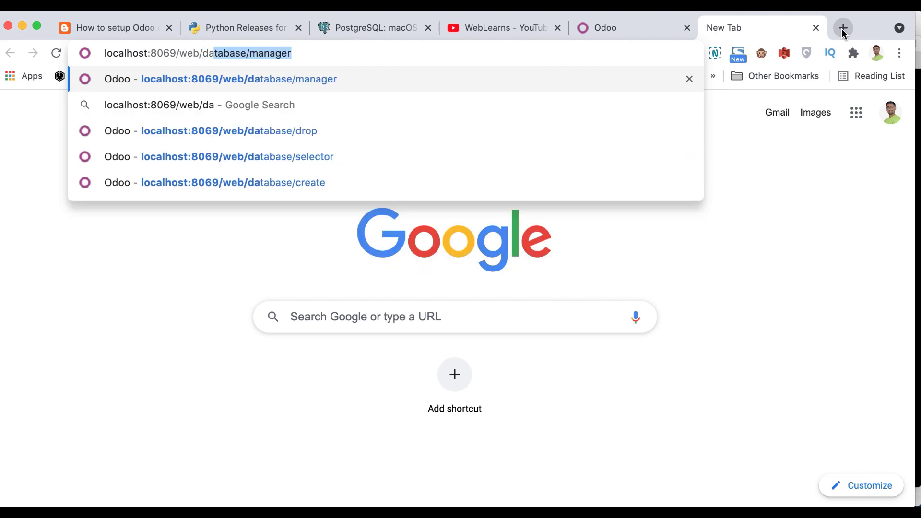
pyautogui.press('Return')
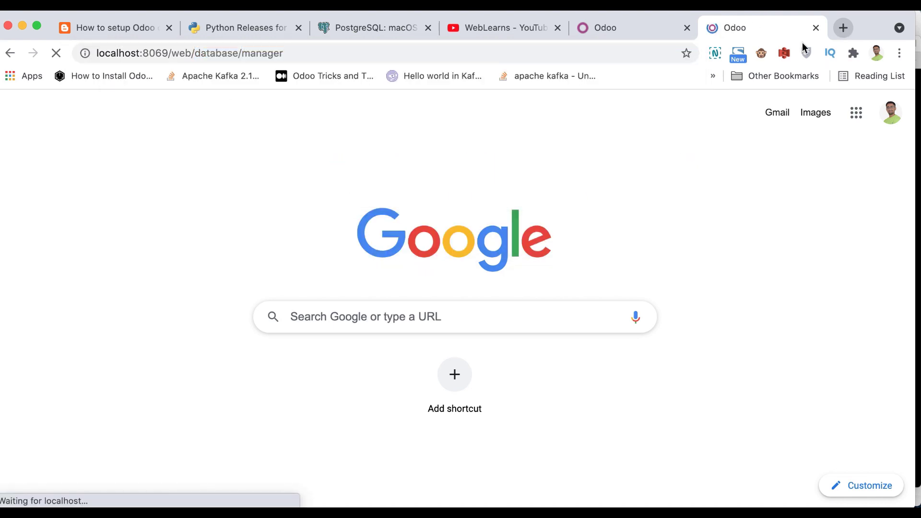
pyautogui.scroll(-1, 497, 317)
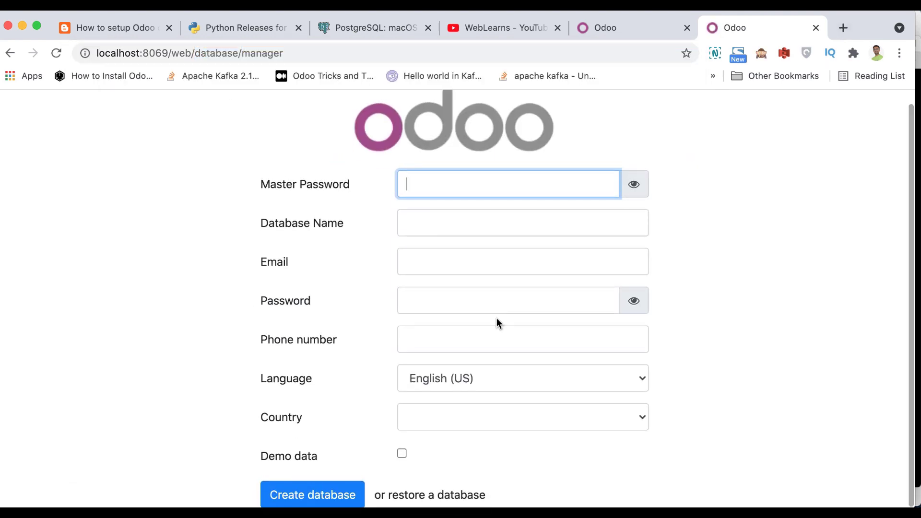
pyautogui.scroll(1, 497, 318)
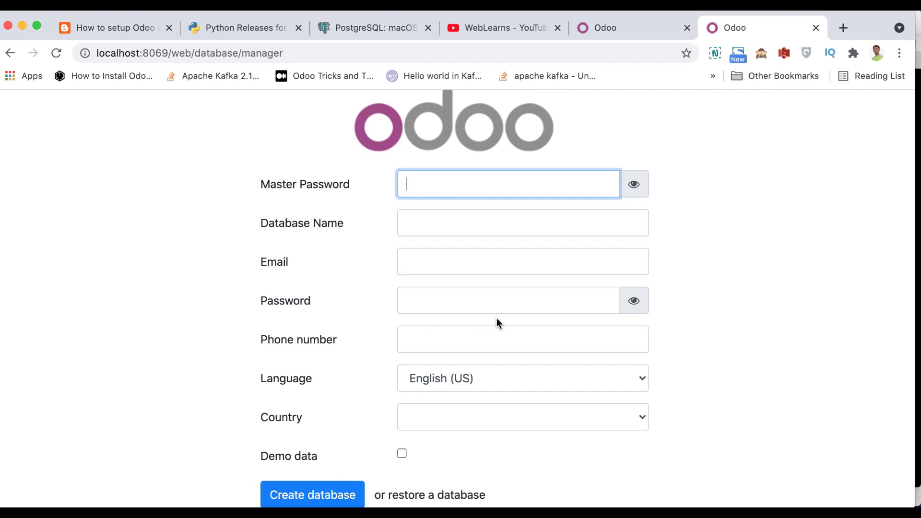
# - Reload the other Odoo tab, review and dismiss its client error, then return to the database manager
pyautogui.click(619, 30)
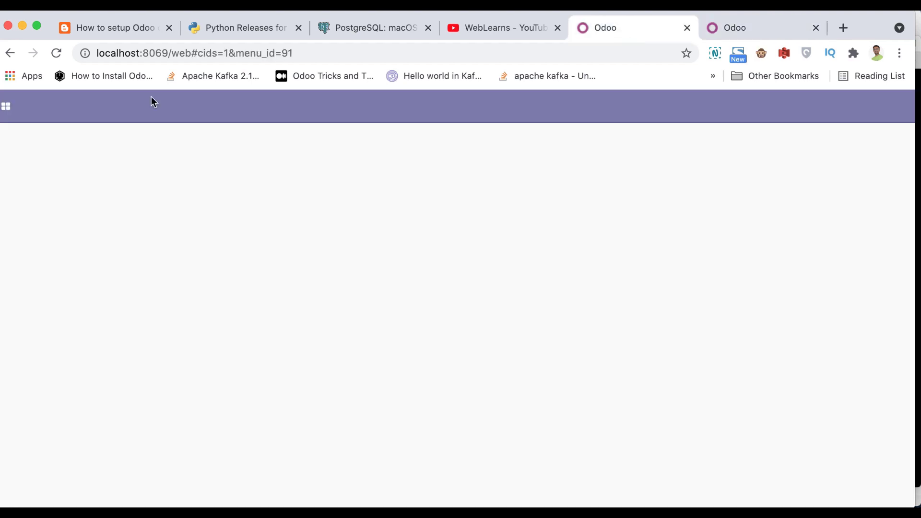
pyautogui.click(56, 55)
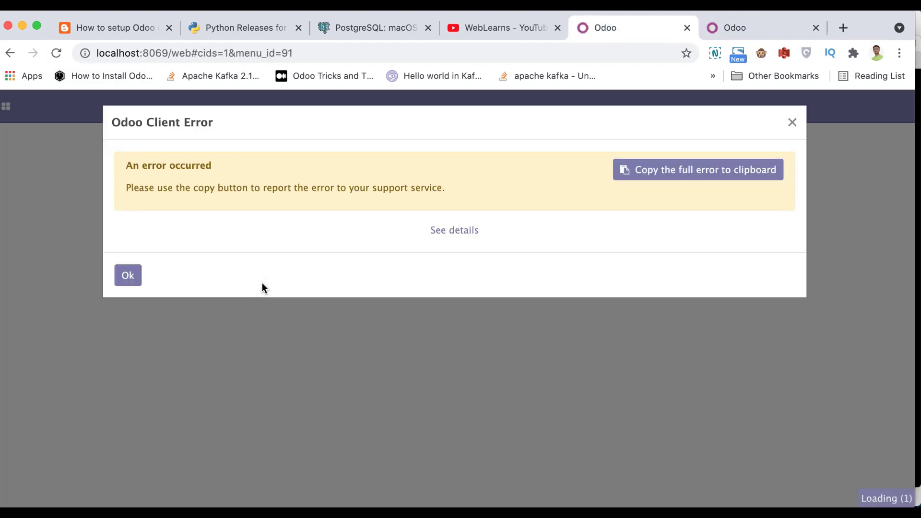
pyautogui.click(450, 231)
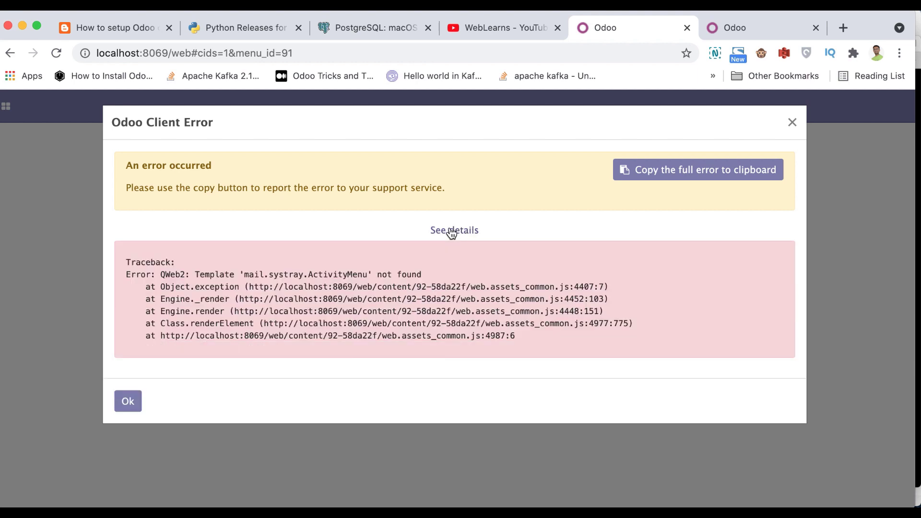
pyautogui.click(134, 406)
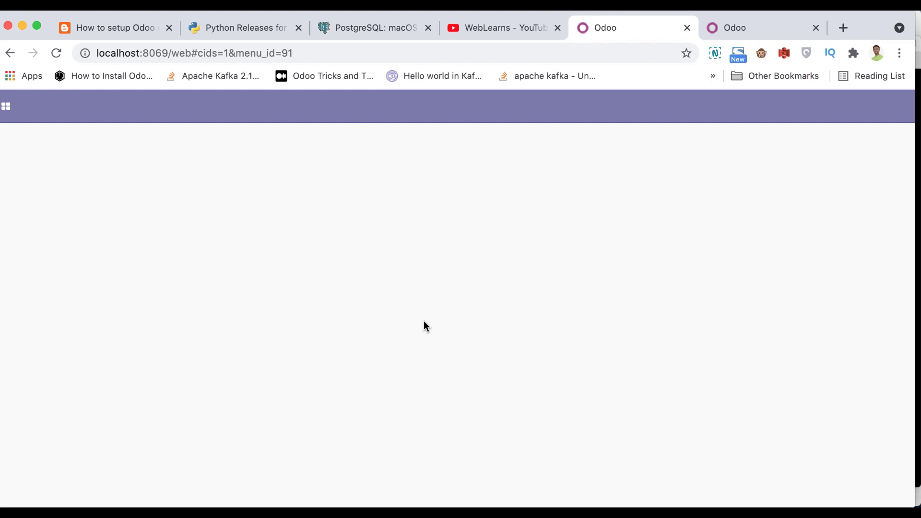
pyautogui.click(740, 27)
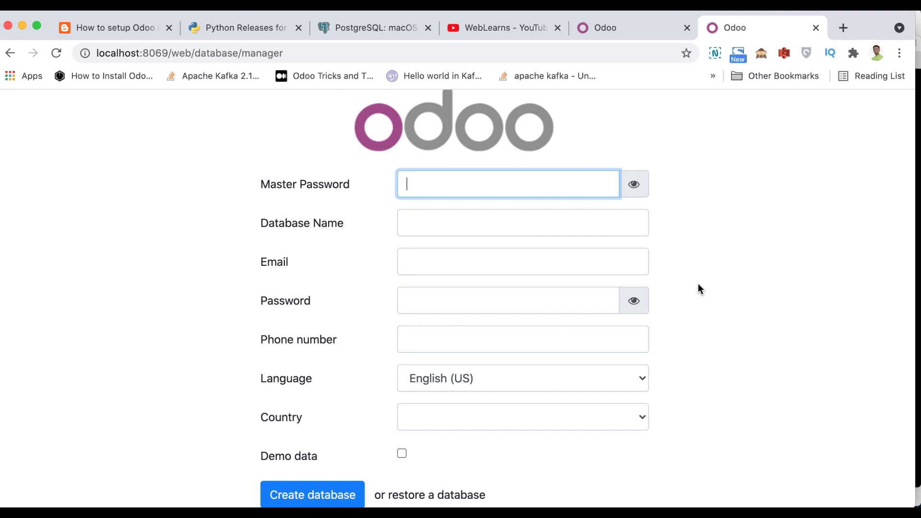
pyautogui.scroll(1, 691, 273)
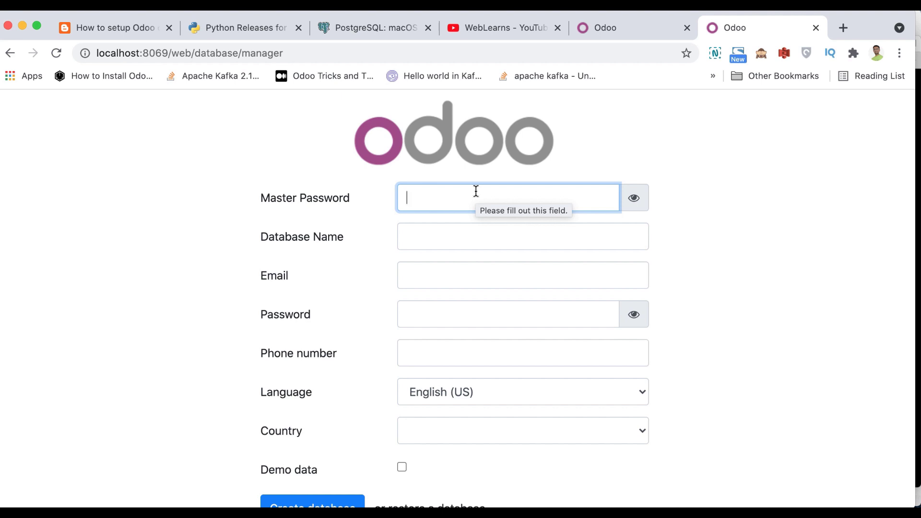
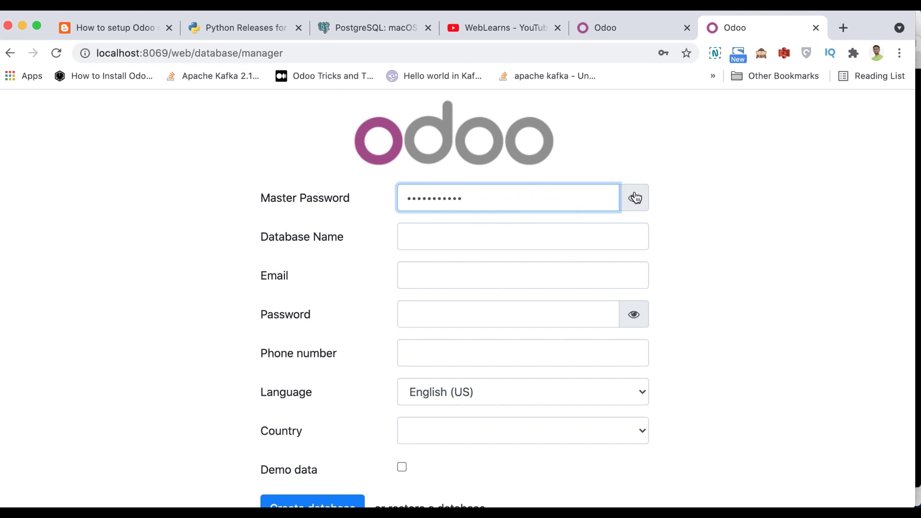
pyautogui.click(634, 198)
pyautogui.doubleClick(513, 203)
pyautogui.press('BackSpace')
pyautogui.click(715, 174)
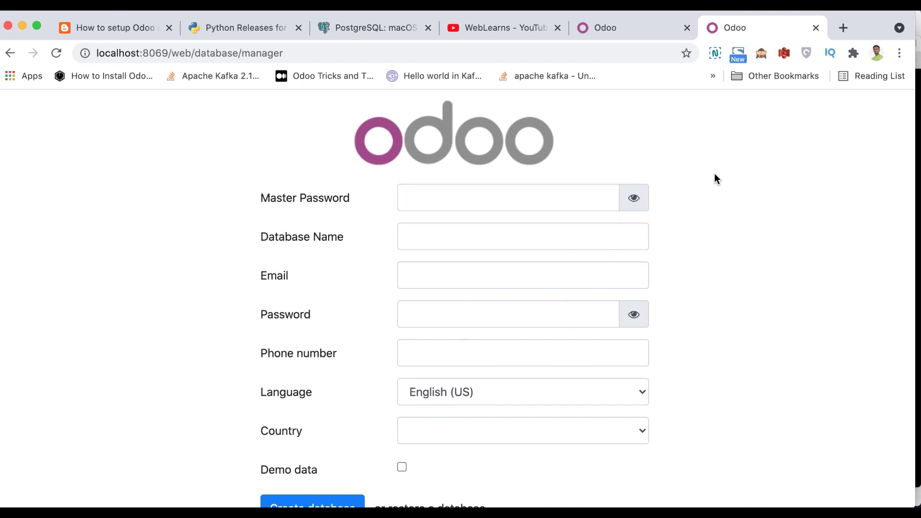
pyautogui.click(539, 198)
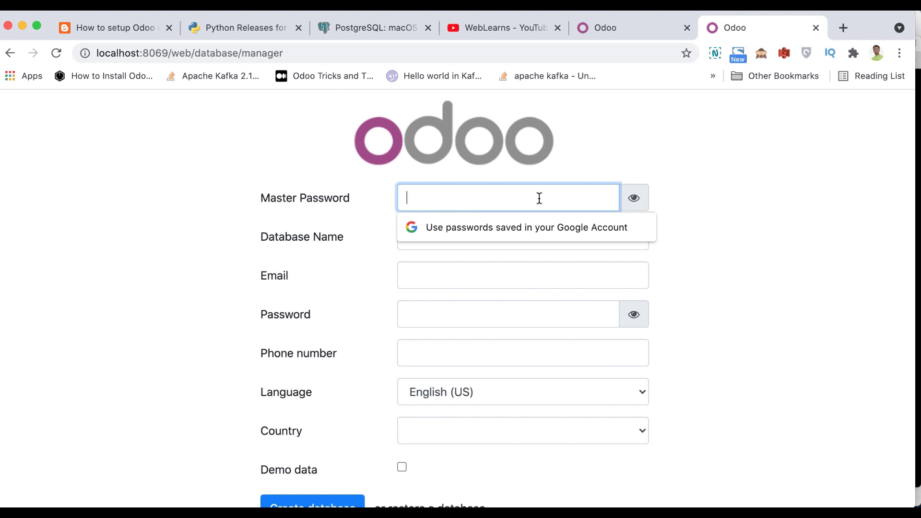
pyautogui.click(557, 466)
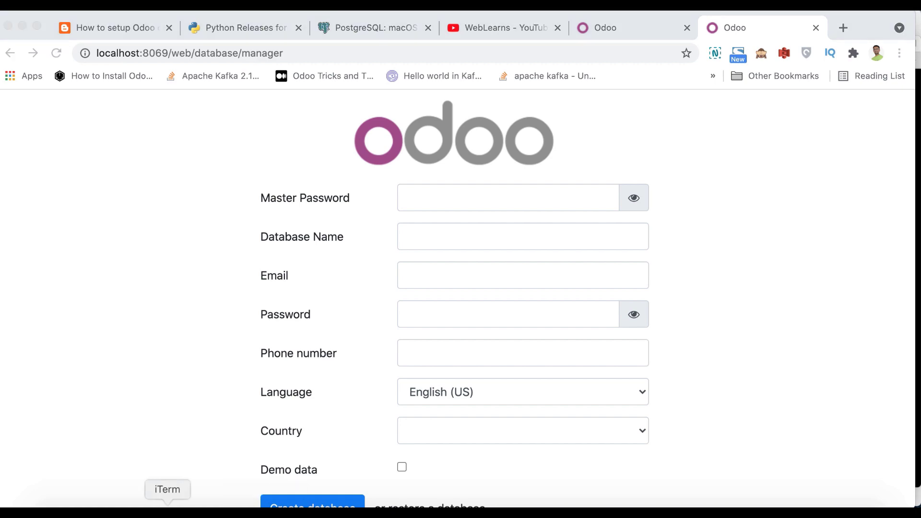
pyautogui.click(167, 504)
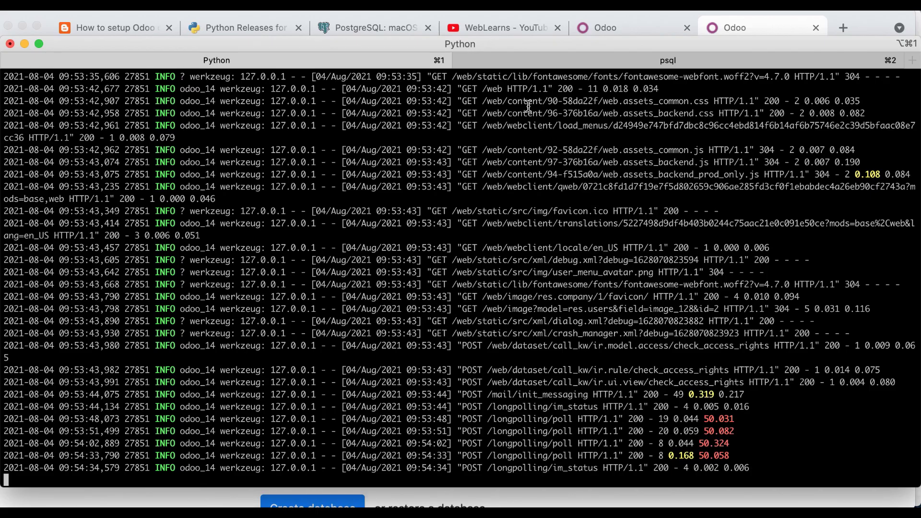
# - Delete the ~/.odoorc config file with rm from a new shell tab
pyautogui.click(545, 65)
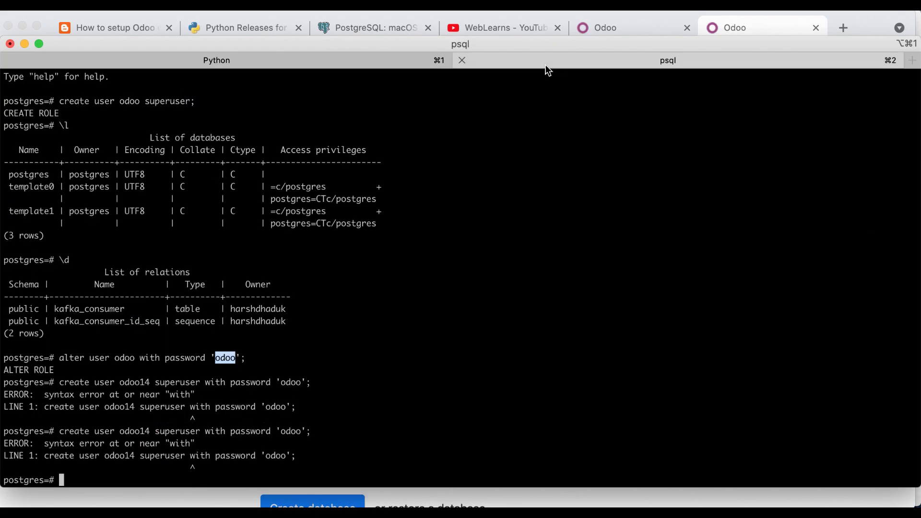
pyautogui.click(402, 63)
pyautogui.click(486, 63)
pyautogui.press('super+t')
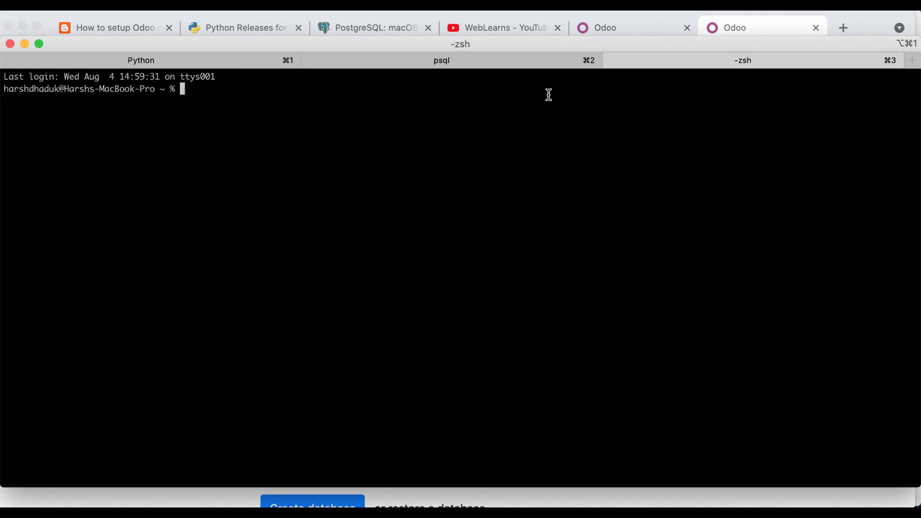
pyautogui.write('rm ~/.od')
pyautogui.press('Tab')
pyautogui.press('Tab')
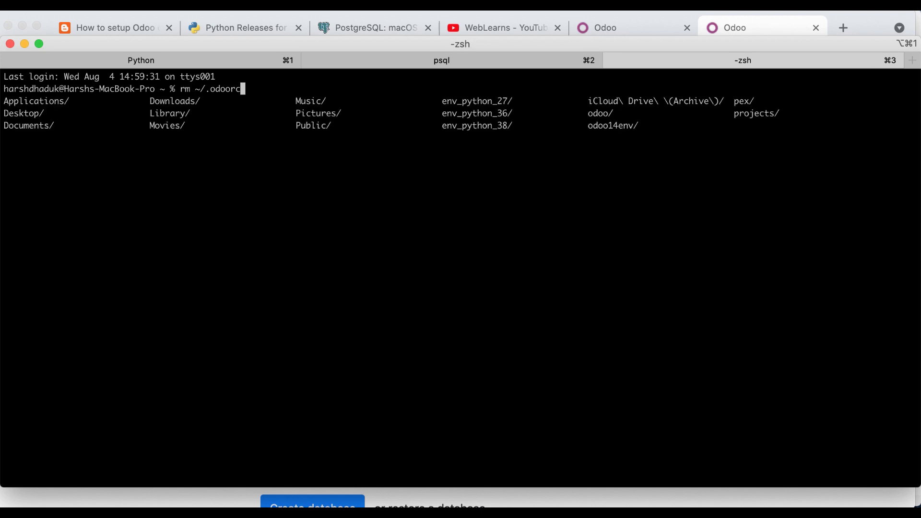
pyautogui.press('Return')
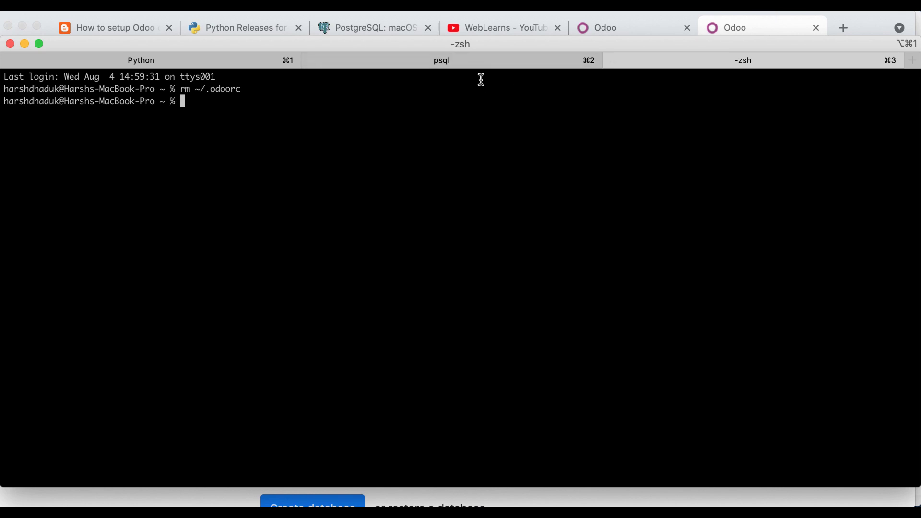
# - Force-stop the Odoo server and rerun the previous odoo-bin command with database credentials
pyautogui.click(261, 56)
pyautogui.hotkey('ctrl', 'c')
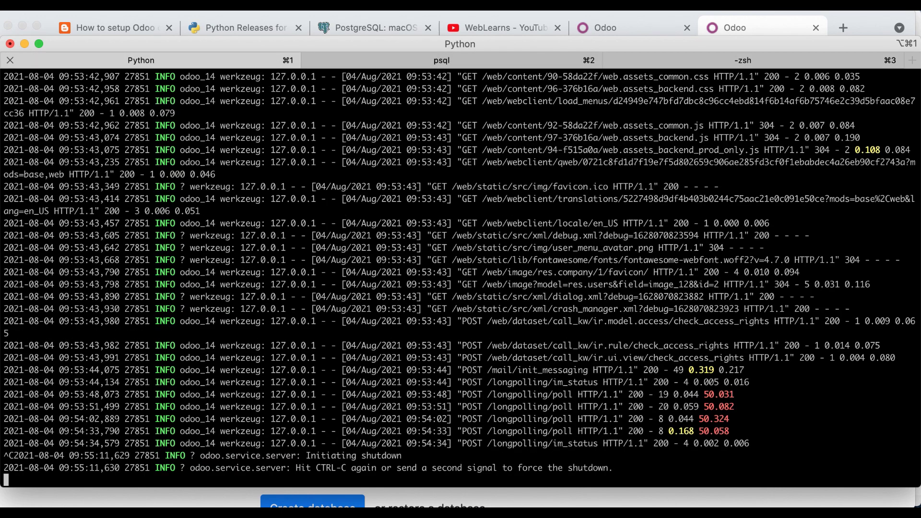
pyautogui.hotkey('ctrl', 'c')
pyautogui.press('Return')
pyautogui.press('Up')
pyautogui.press('Return')
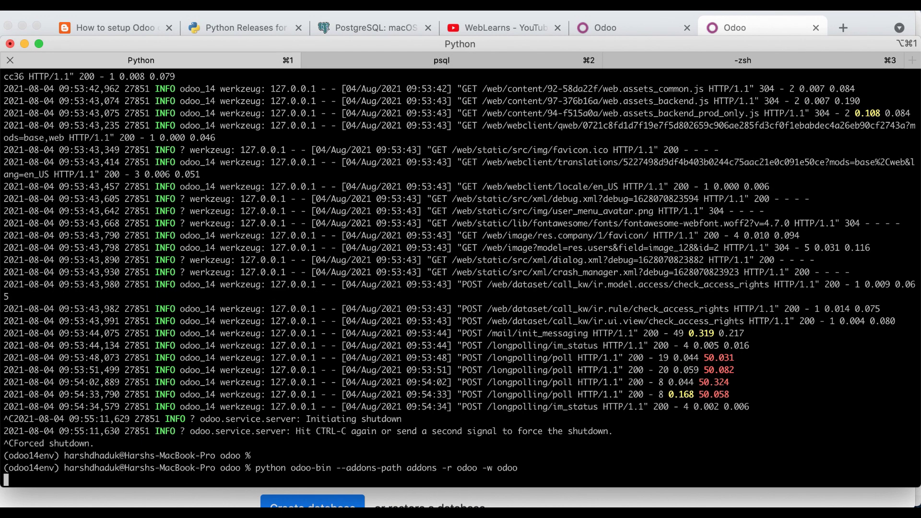
# - Reload the Odoo database manager page and scroll to its creation form
pyautogui.click(214, 504)
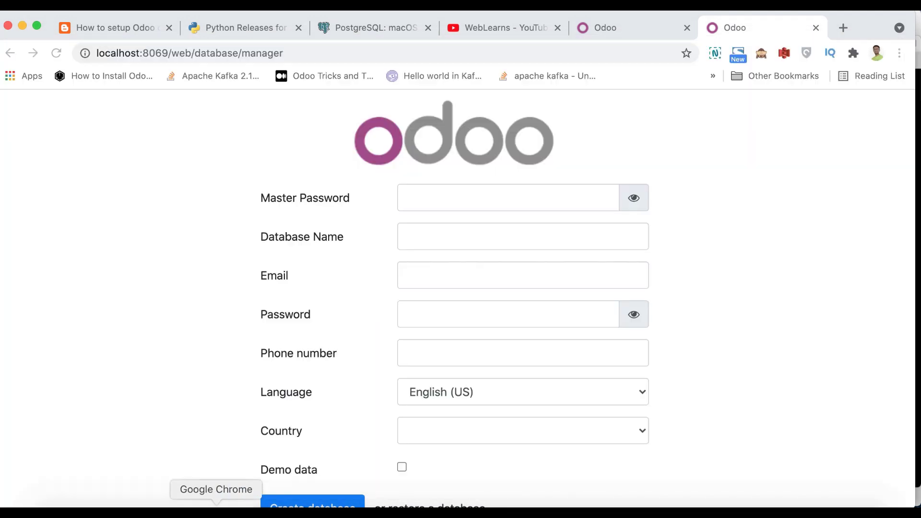
pyautogui.click(56, 52)
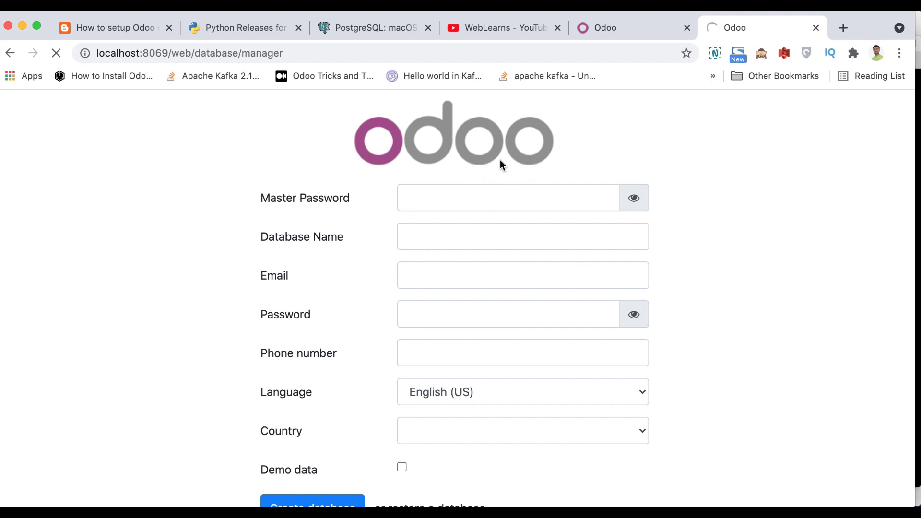
pyautogui.moveTo(412, 250); pyautogui.dragTo(504, 250)
pyautogui.scroll(-1, 495, 354)
pyautogui.scroll(-5, 495, 354)
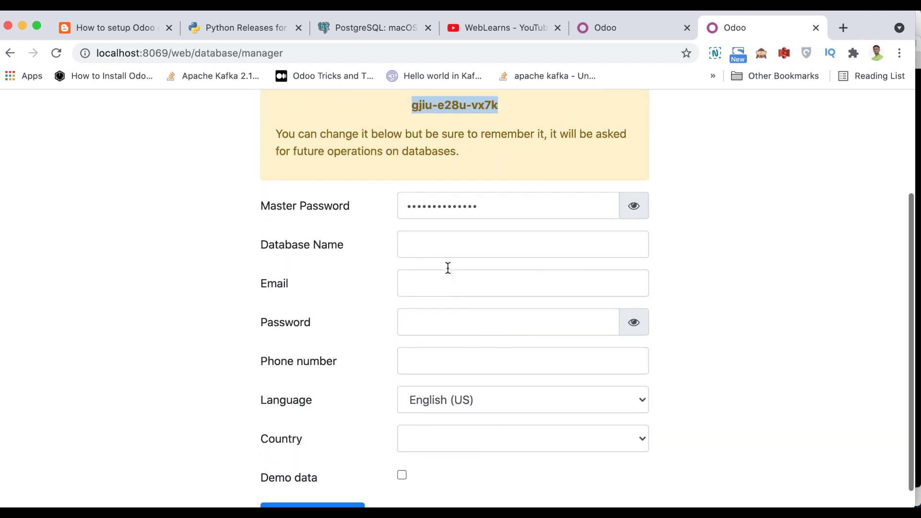
# - Enter database name odoodemo, login admin and the admin password
pyautogui.click(432, 242)
pyautogui.write('odoo')
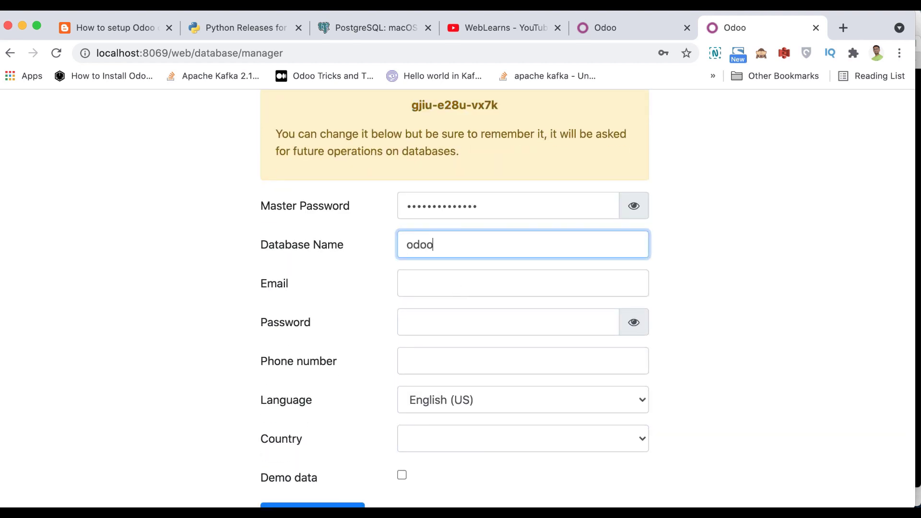
pyautogui.write('demo')
pyautogui.press('Tab')
pyautogui.write('admin')
pyautogui.press('Tab')
pyautogui.write('admin')
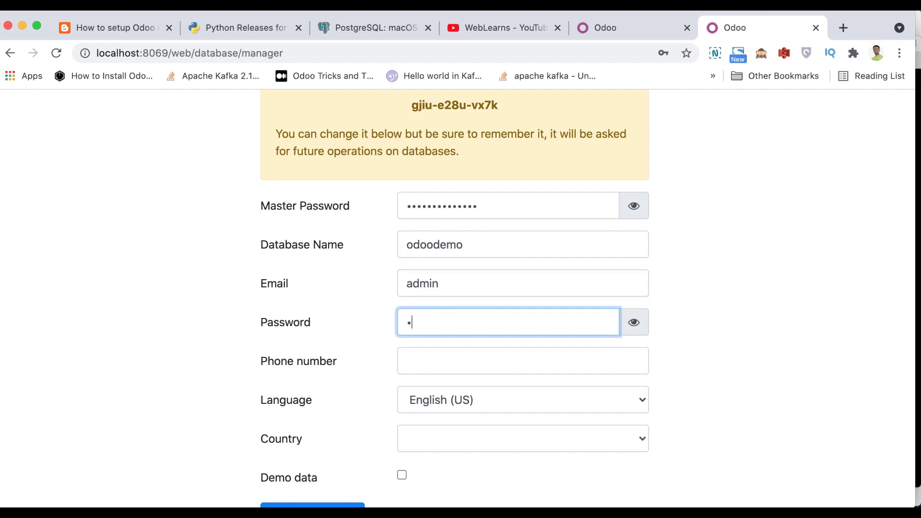
pyautogui.press('Tab')
pyautogui.press('Tab')
pyautogui.press('Tab')
pyautogui.press('Tab')
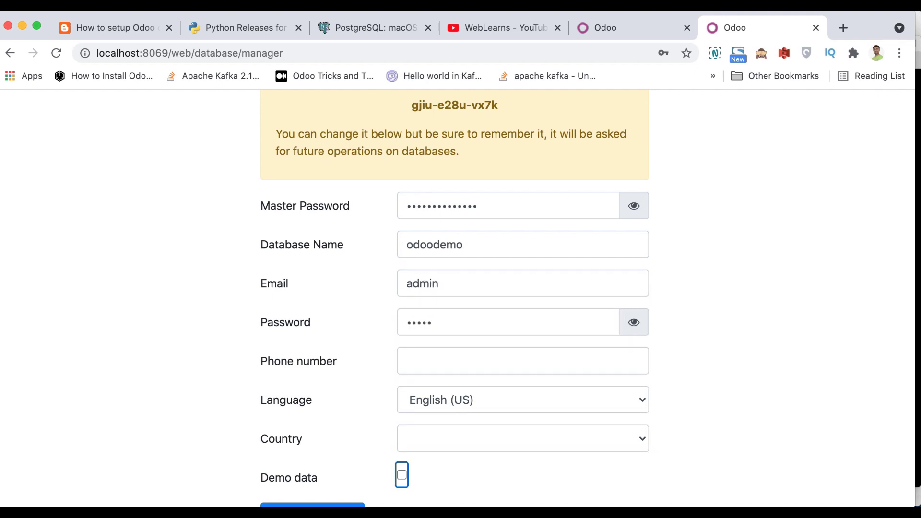
pyautogui.hotkey('shift', 'Tab')
# - Set the country to India and create the odoodemo database without demo data
pyautogui.write('india')
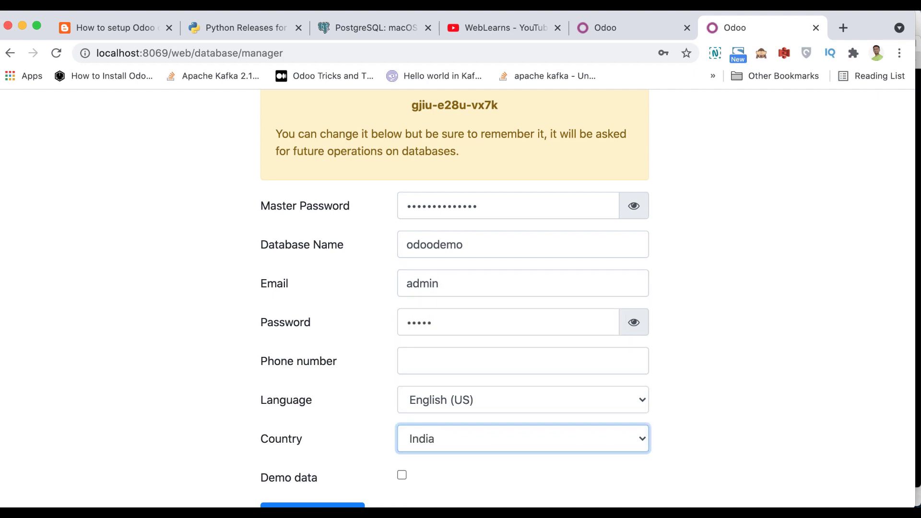
pyautogui.scroll(-1, 364, 285)
pyautogui.click(309, 495)
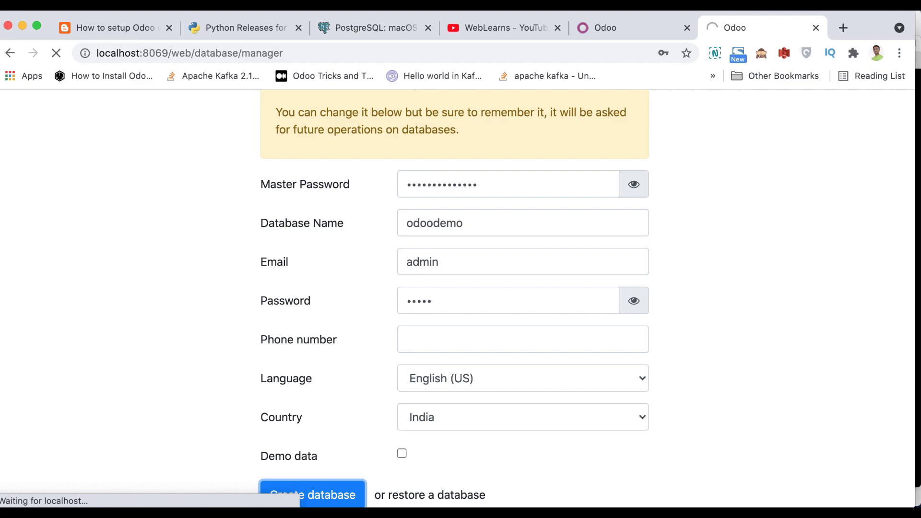
pyautogui.click(167, 504)
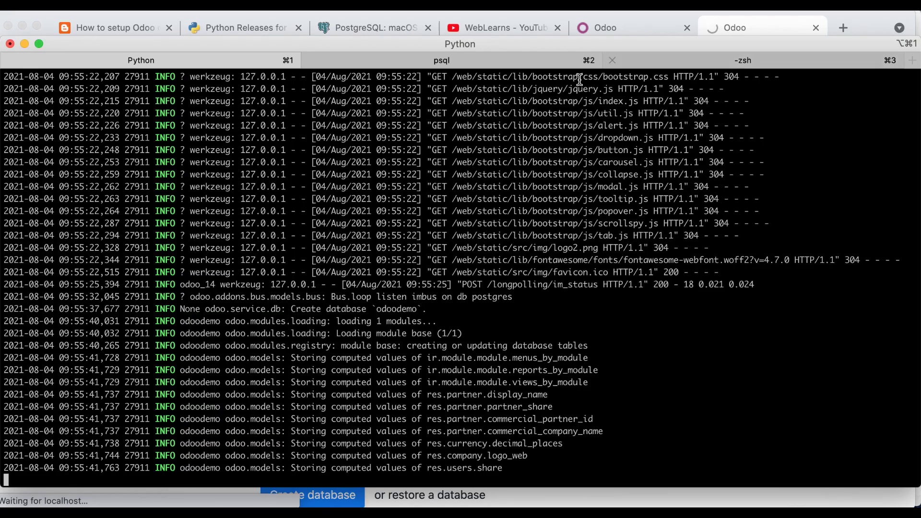
# - List all PostgreSQL databases with \l in the psql session
pyautogui.click(518, 64)
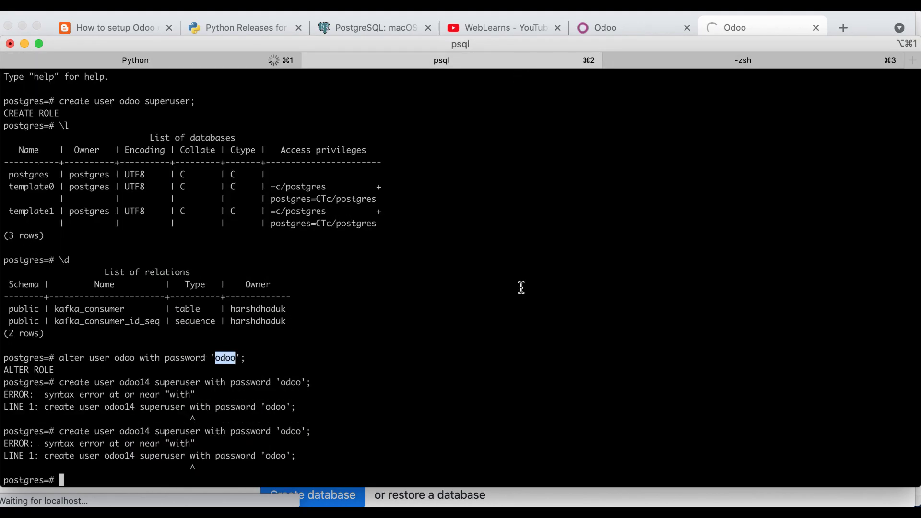
pyautogui.write('\\')
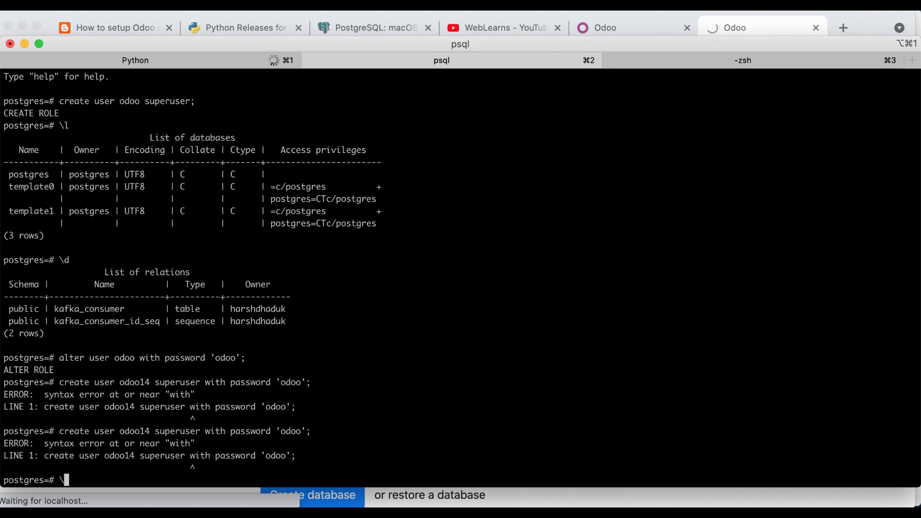
pyautogui.press('Return')
pyautogui.write('\\')
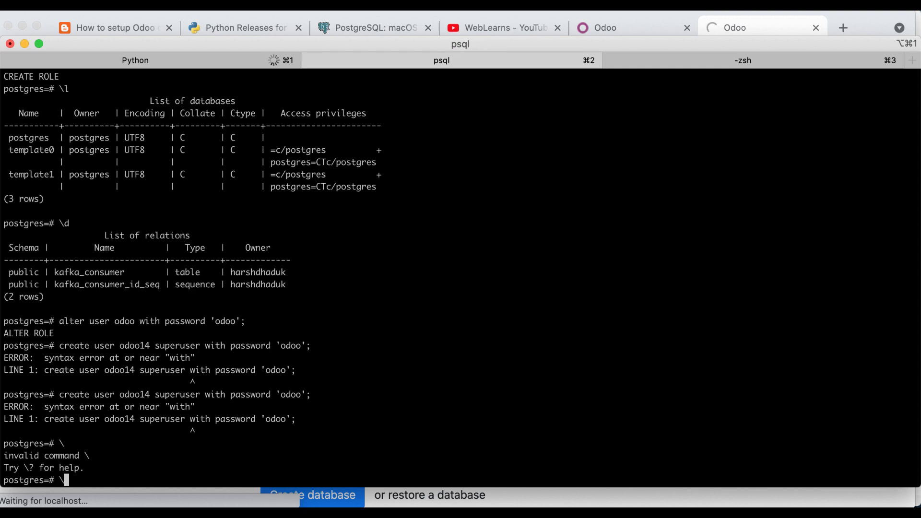
pyautogui.write('l')
pyautogui.press('Return')
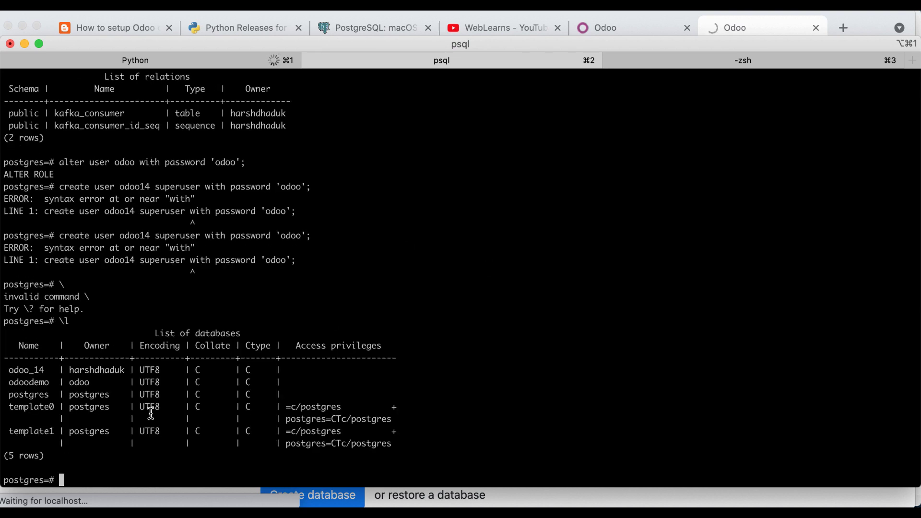
# - Inspect the listing, confirming odoodemo is owned by odoo alongside odoo_14, postgres and templates
pyautogui.doubleClick(19, 372)
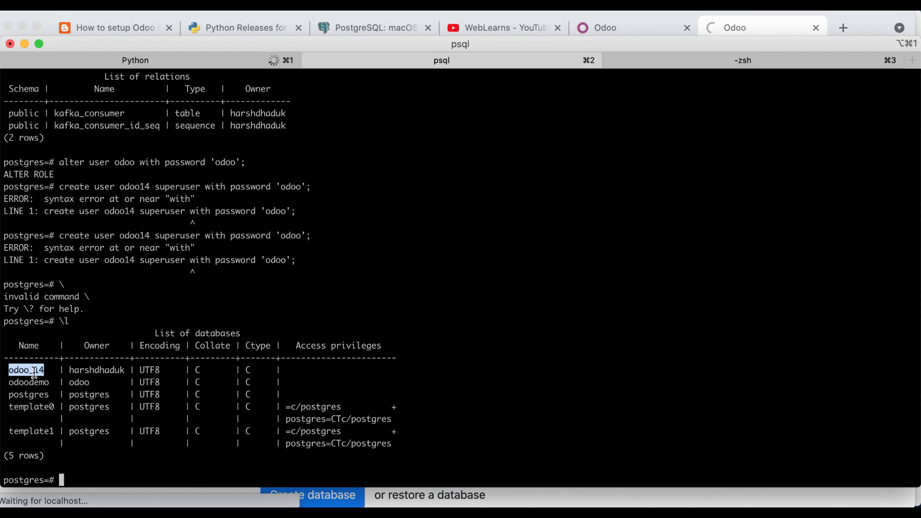
pyautogui.doubleClick(82, 370)
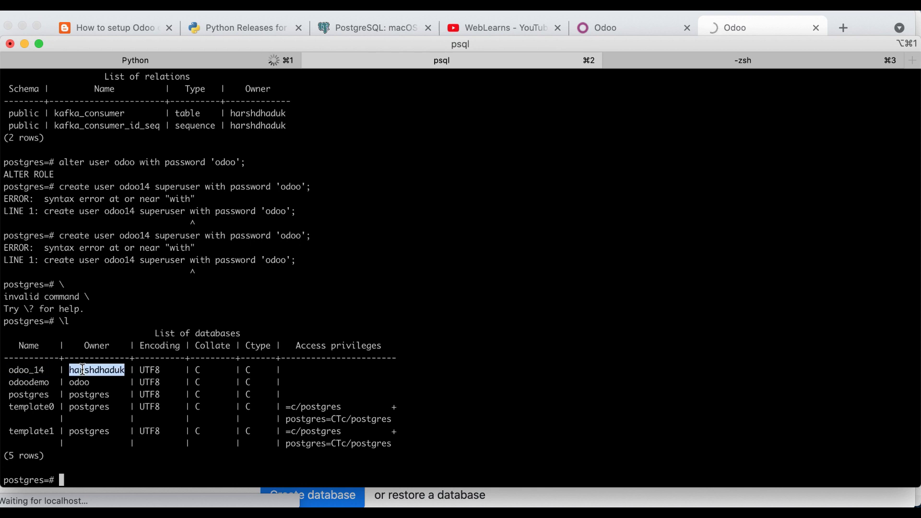
pyautogui.doubleClick(31, 382)
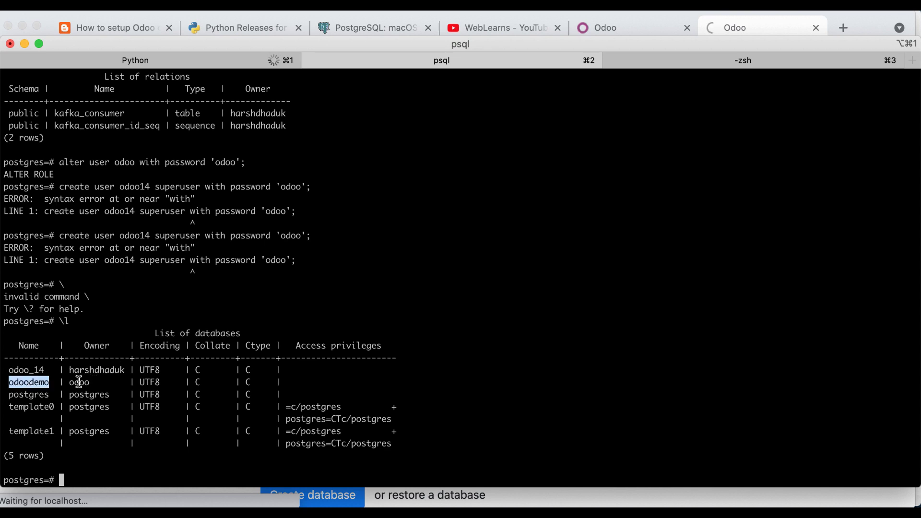
pyautogui.doubleClick(79, 382)
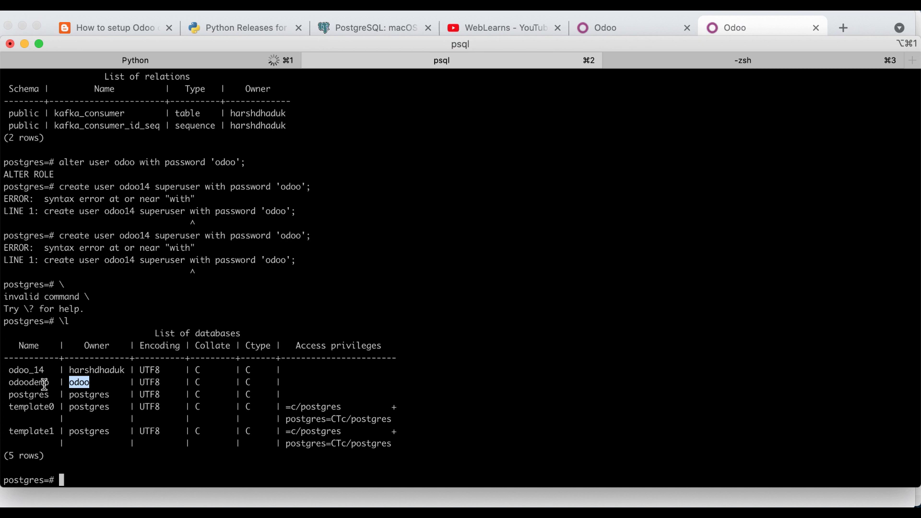
pyautogui.doubleClick(80, 382)
pyautogui.tripleClick(82, 384)
pyautogui.click(85, 384)
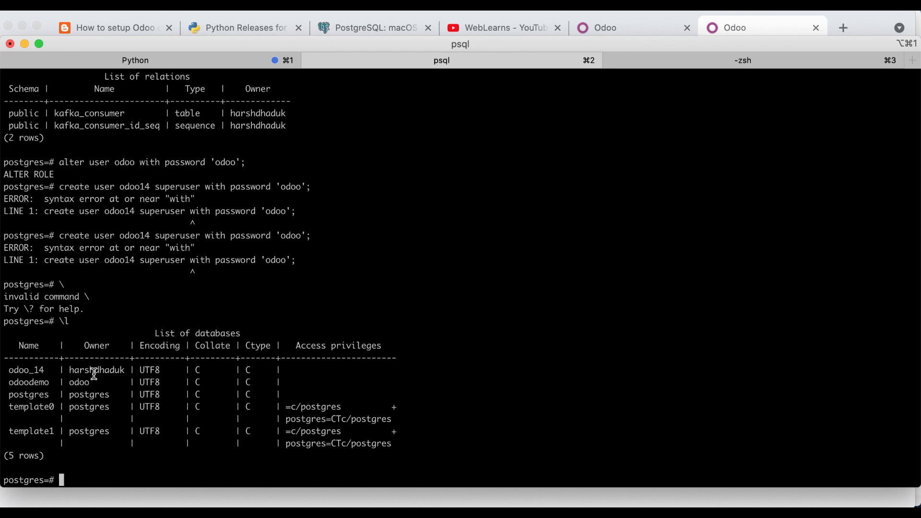
pyautogui.doubleClick(88, 395)
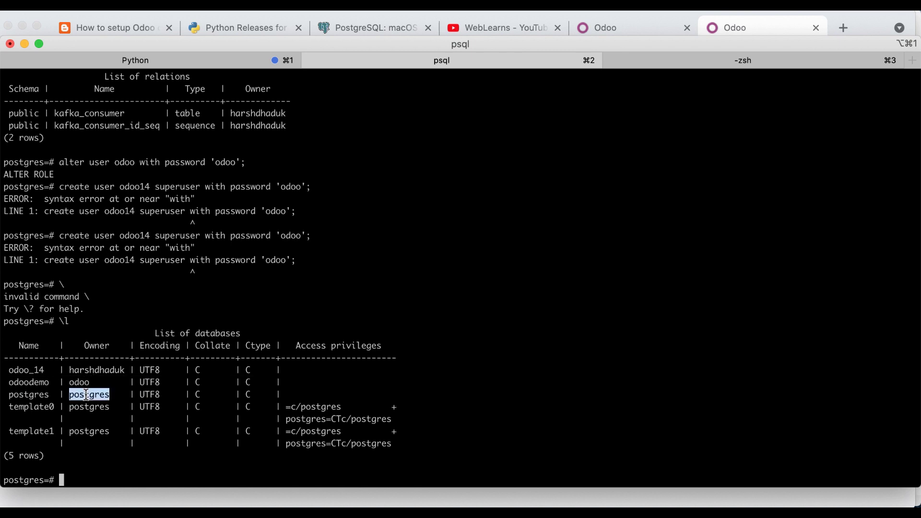
pyautogui.moveTo(8, 395); pyautogui.dragTo(54, 429)
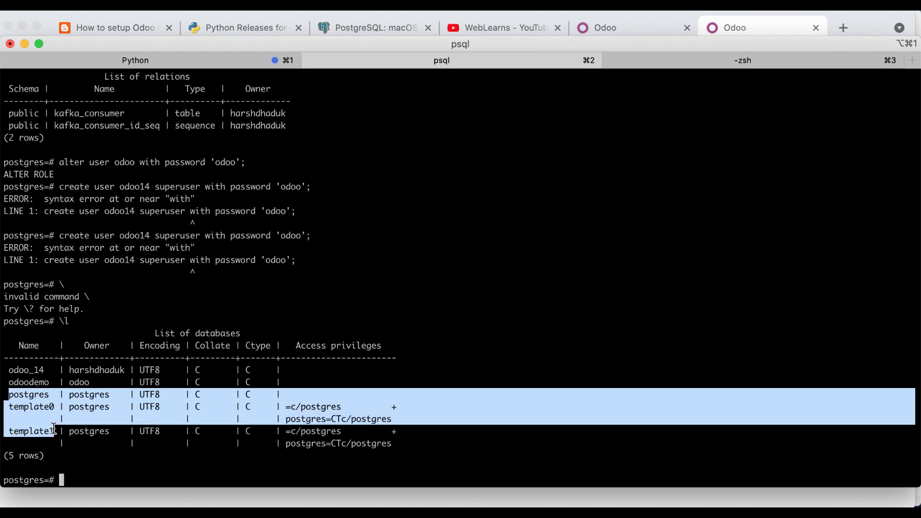
pyautogui.click(131, 384)
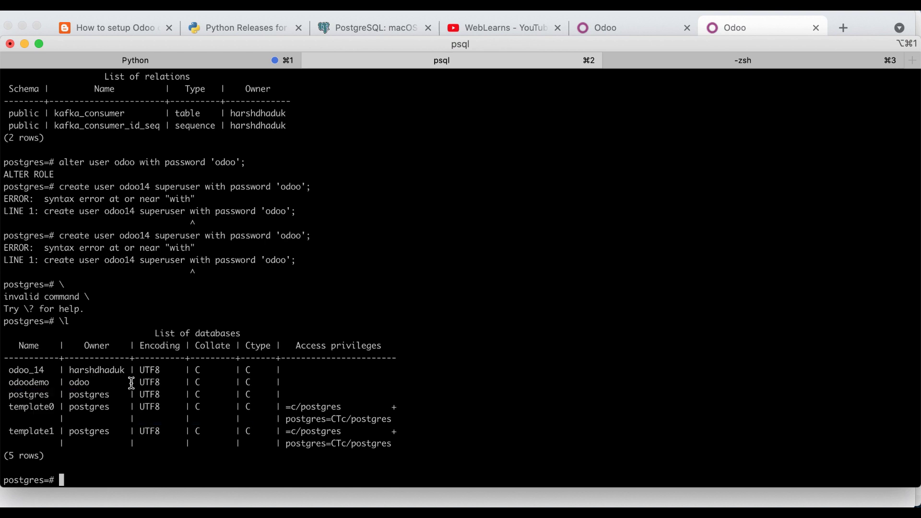
pyautogui.moveTo(84, 346); pyautogui.dragTo(110, 438)
pyautogui.click(110, 438)
# - Glance at the server log, recheck the odoodemo row, and return to Chrome's Odoo login page
pyautogui.click(174, 65)
pyautogui.click(426, 64)
pyautogui.doubleClick(45, 382)
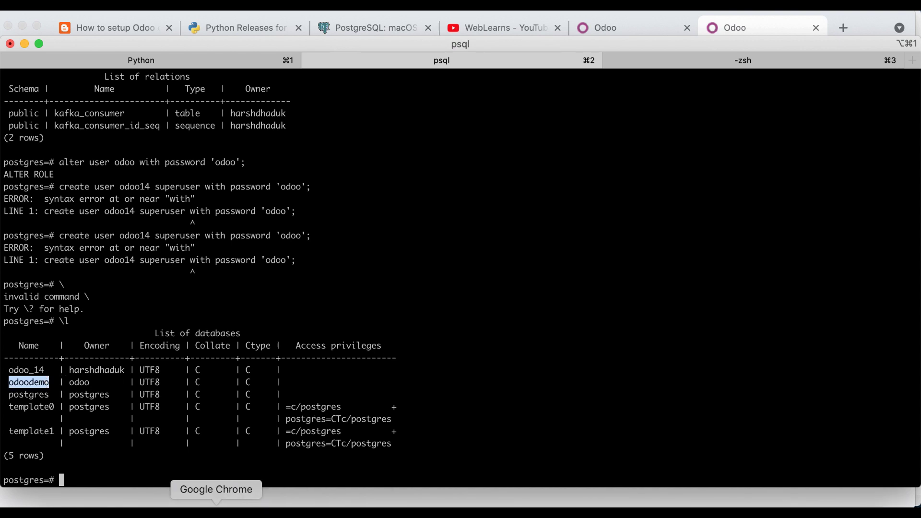
pyautogui.click(216, 512)
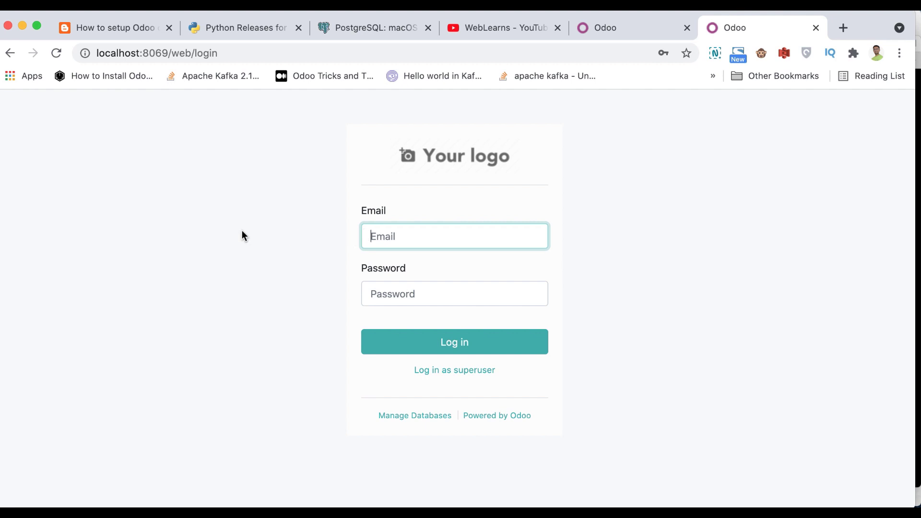
# - Submit the Odoo login form with the admin username and password
pyautogui.write('admin')
pyautogui.press('Tab')
pyautogui.write('admin')
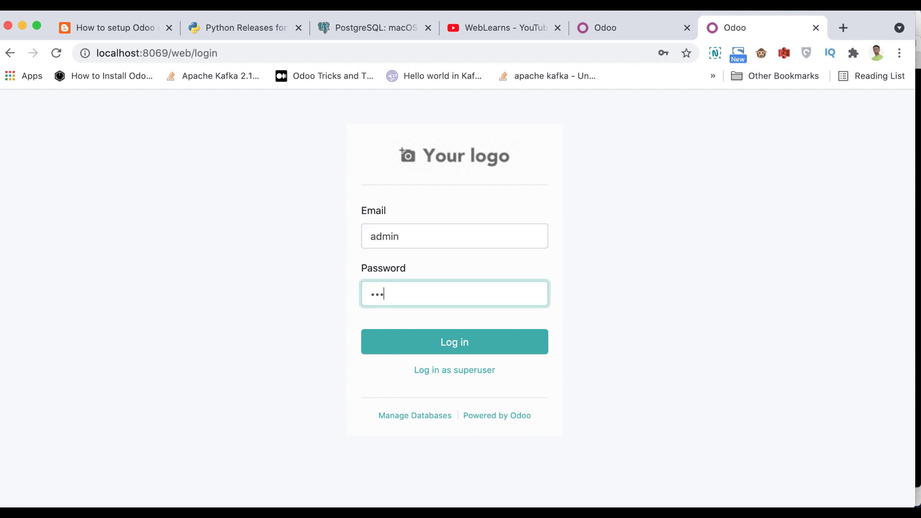
pyautogui.press('Return')
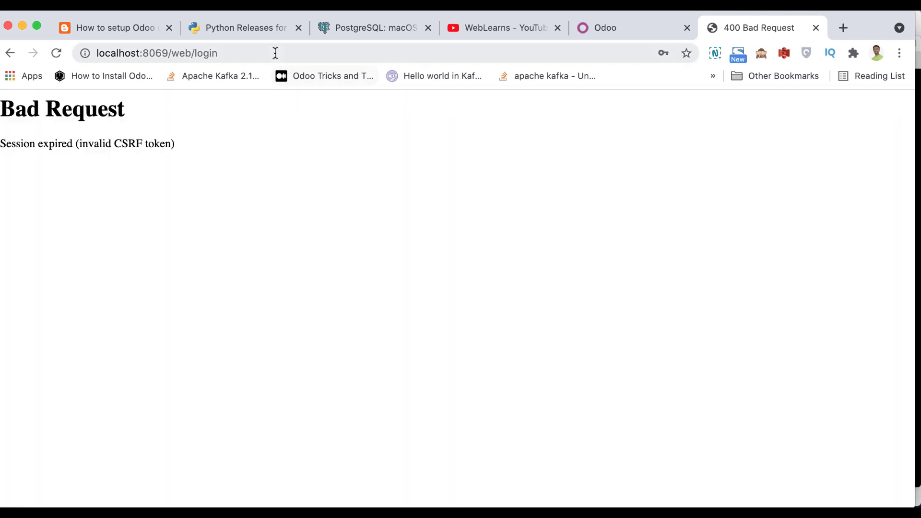
# - After the session error, reload the login page, log in as admin again, and close the stale tab
pyautogui.click(276, 52)
pyautogui.press('Return')
pyautogui.write('adm')
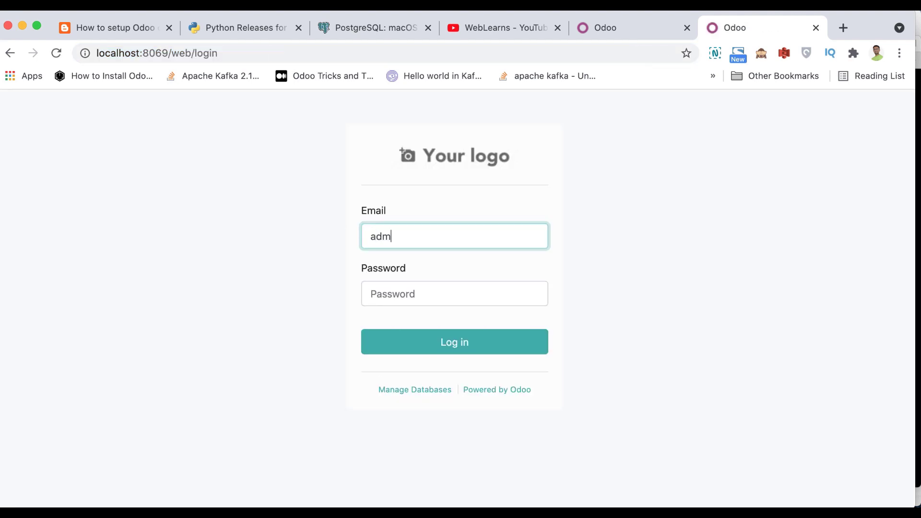
pyautogui.write('in')
pyautogui.press('Tab')
pyautogui.write('admin')
pyautogui.press('Return')
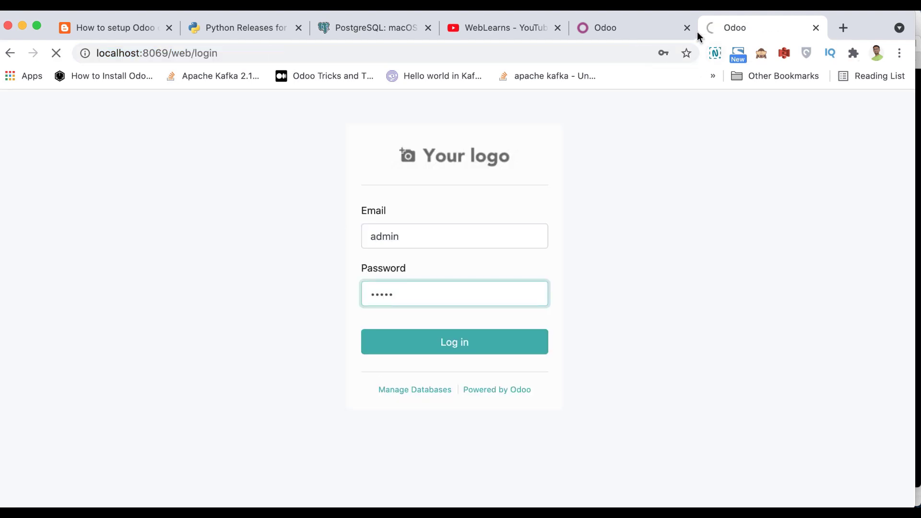
pyautogui.click(679, 30)
pyautogui.click(687, 27)
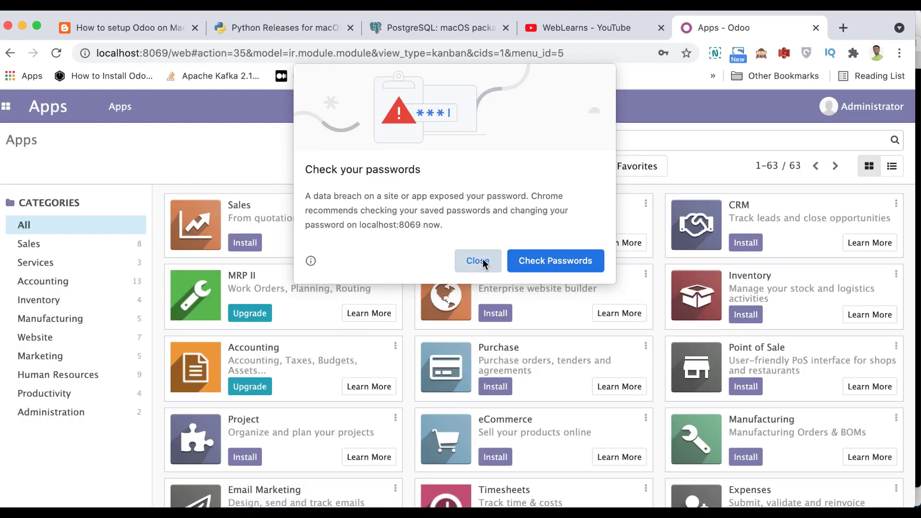
# - Close Chrome's 'Check your passwords' breach warning over the Apps list
pyautogui.click(478, 261)
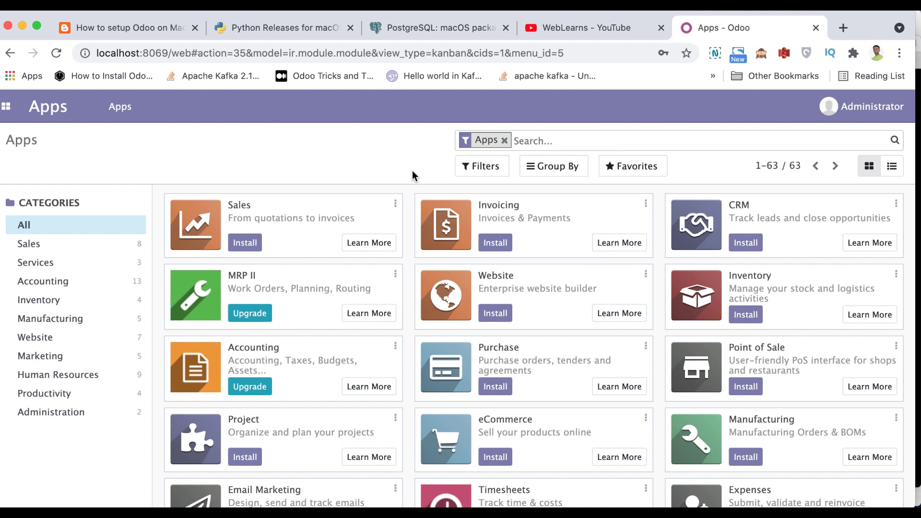